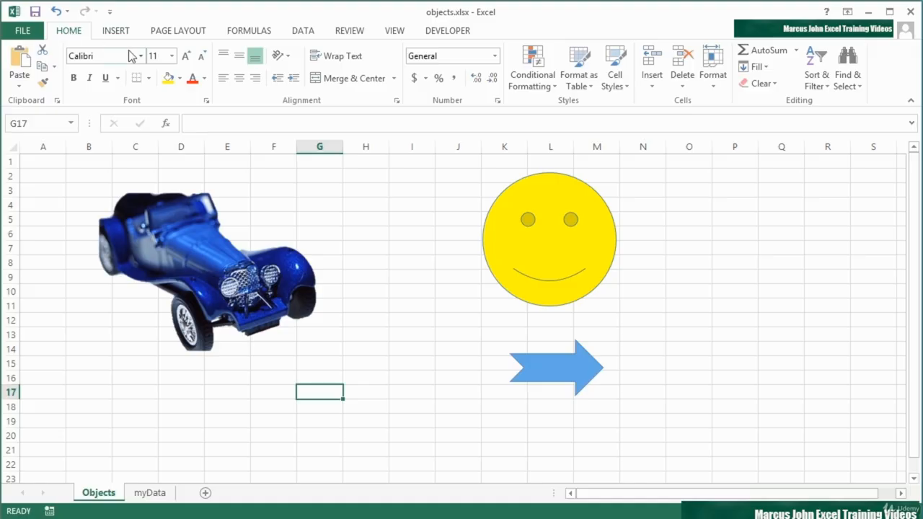
- Select the car picture, the smiley face and the notched arrow in turn, ending on the car
left_click(254, 260)
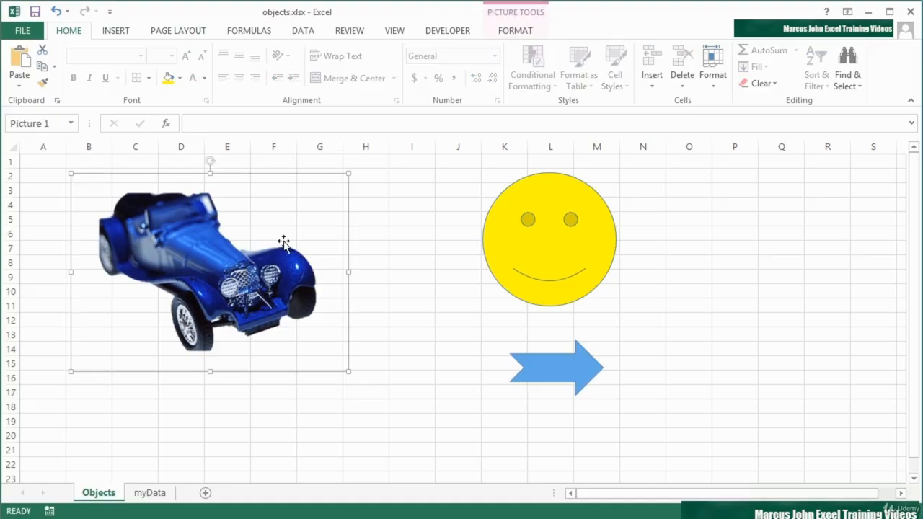
left_click(515, 219)
left_click(577, 362)
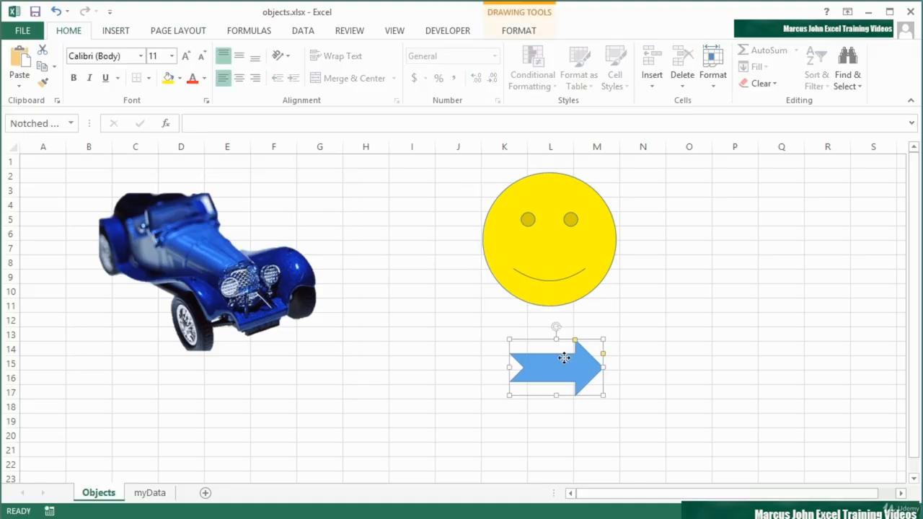
left_click(237, 270)
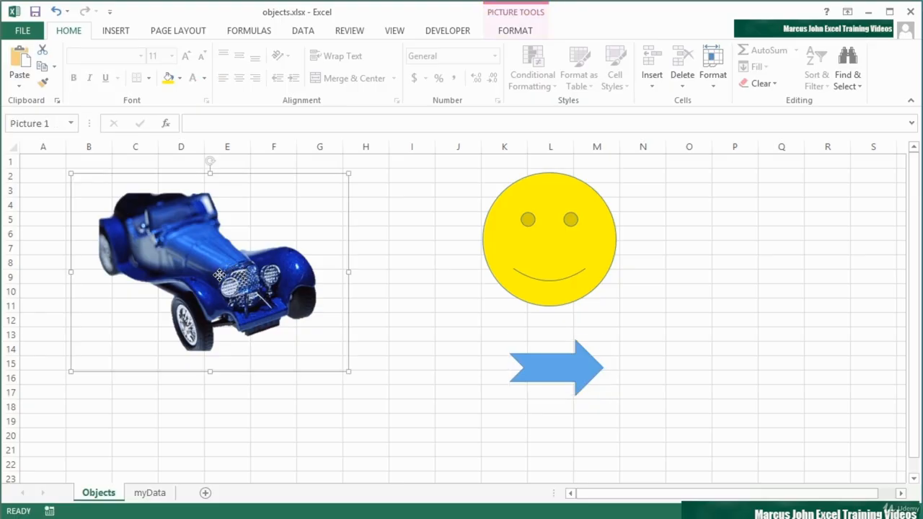
right_click(222, 281)
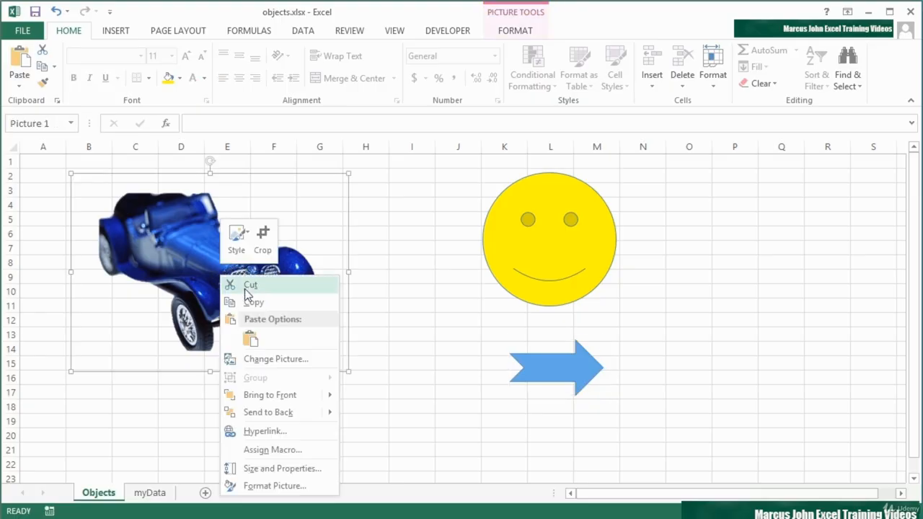
left_click(274, 434)
left_click_drag(299, 293, 310, 169)
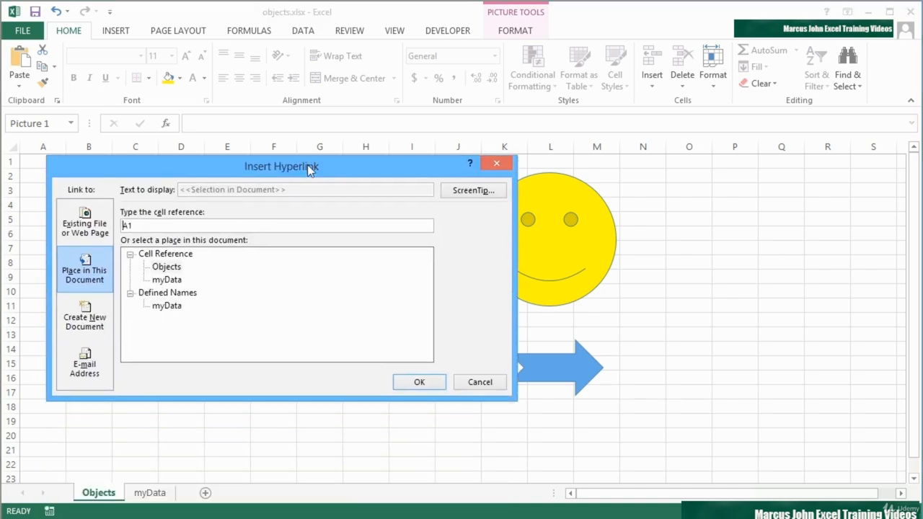
left_click(84, 227)
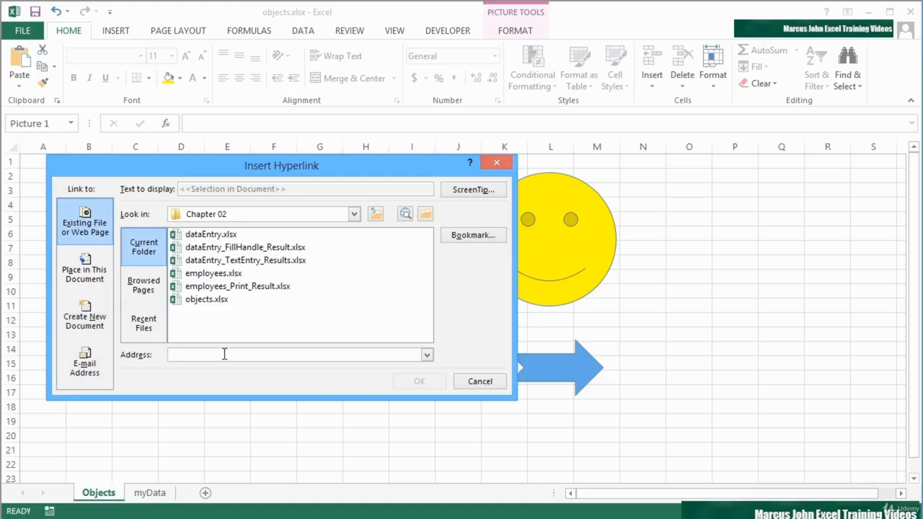
type("h")
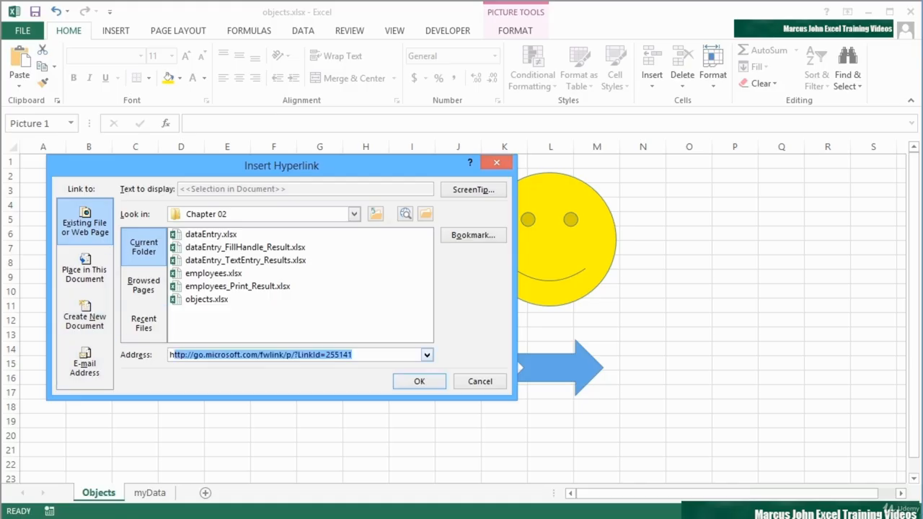
type("ttp://bugatti")
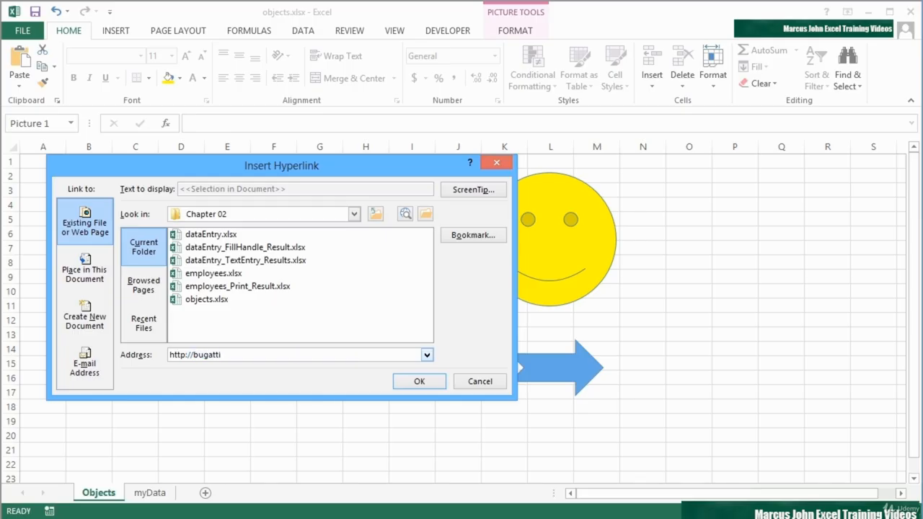
type(".com")
left_click(417, 382)
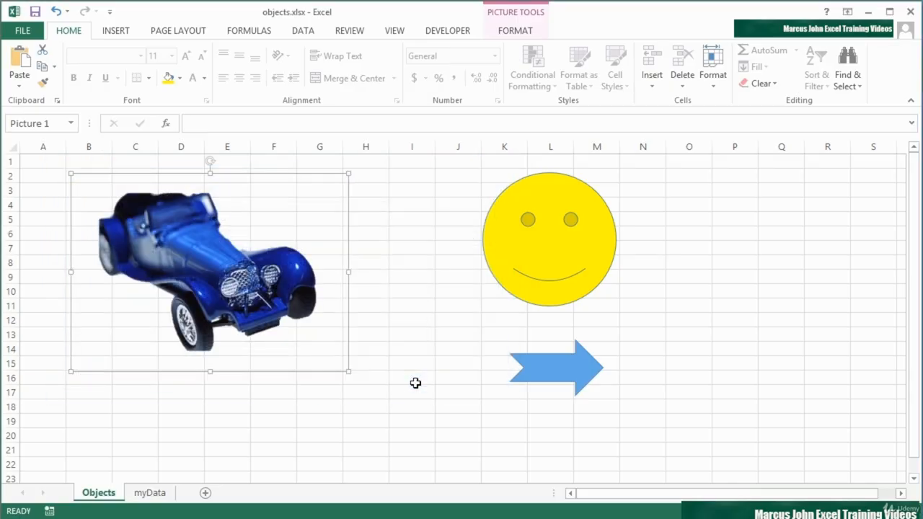
left_click(273, 393)
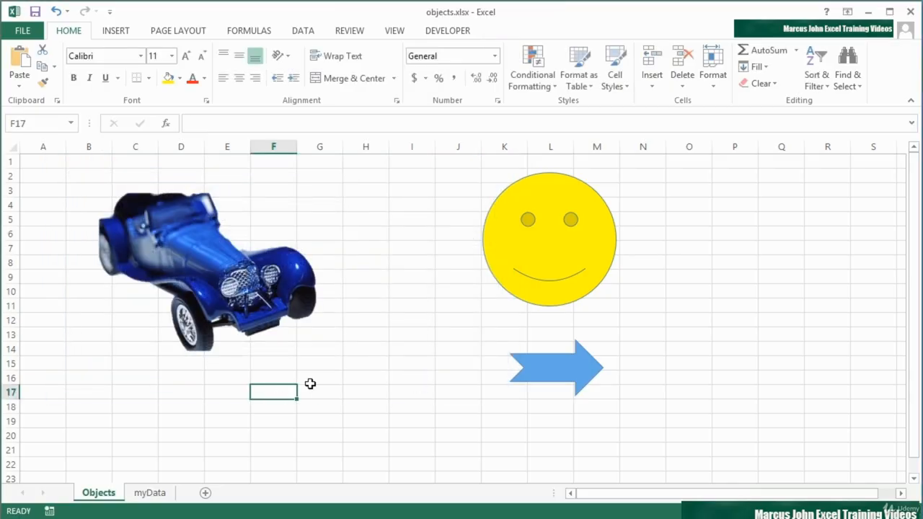
- Follow the car picture's link to bugatti.com in Firefox, then minimise Firefox back to Excel
mouse_move(206, 277)
left_click(207, 274)
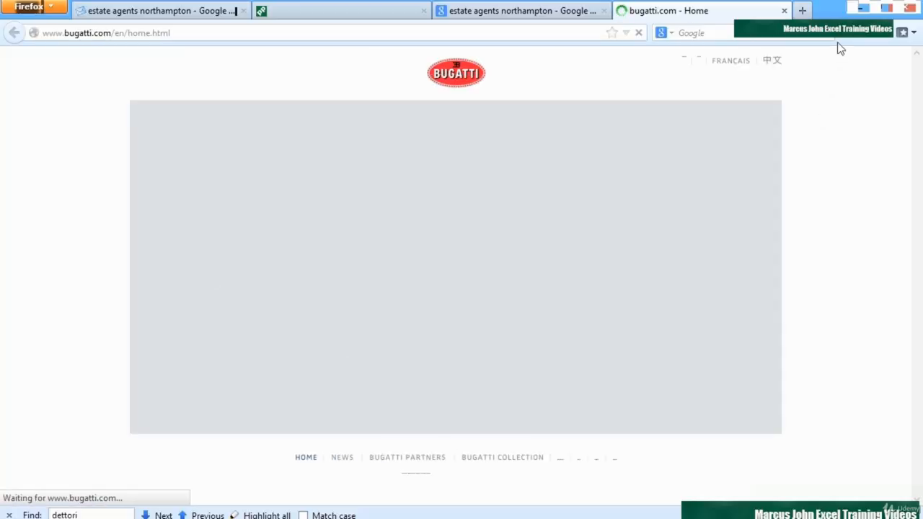
left_click(858, 10)
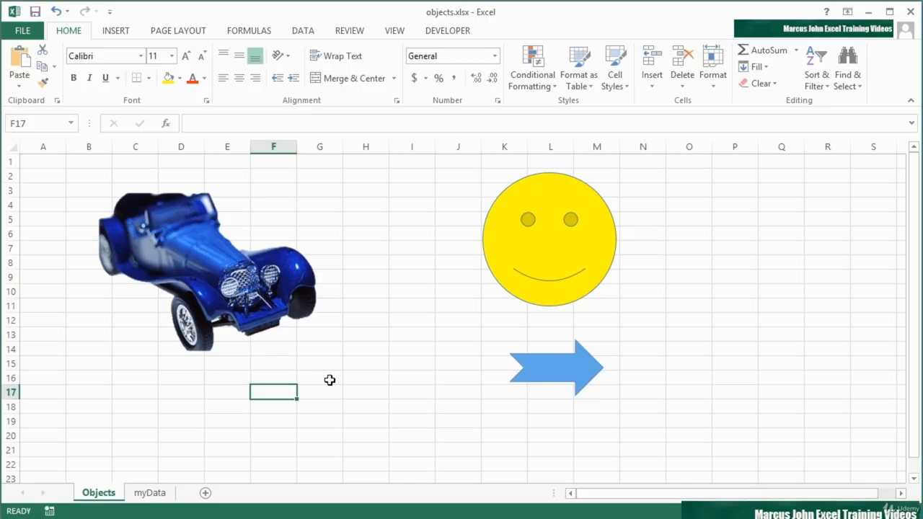
left_click(546, 368)
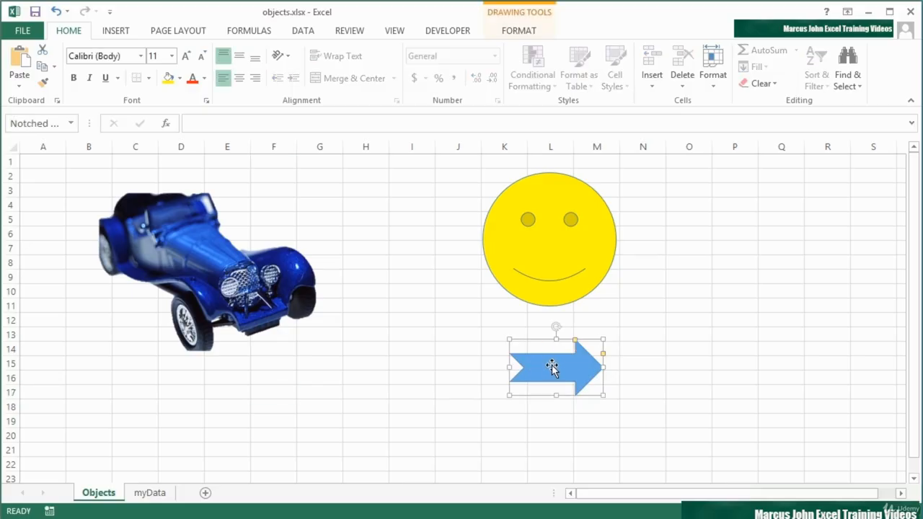
left_click(160, 493)
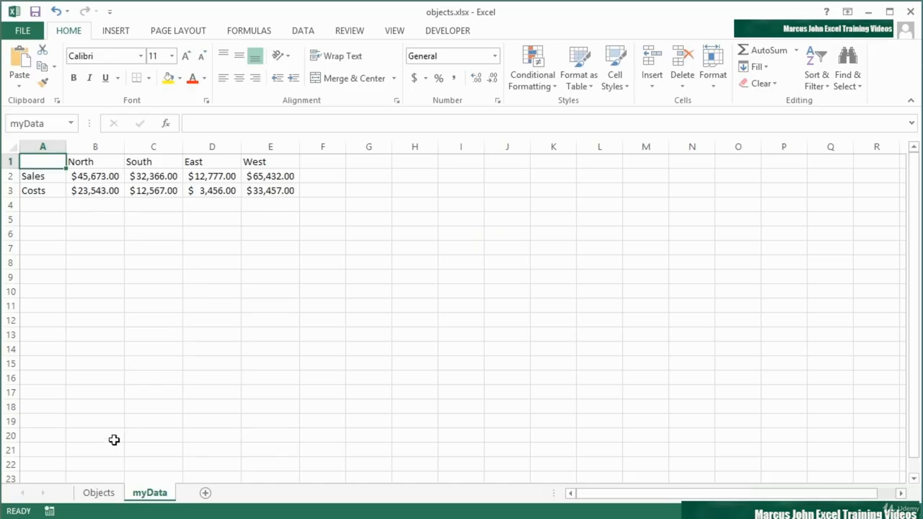
left_click(110, 495)
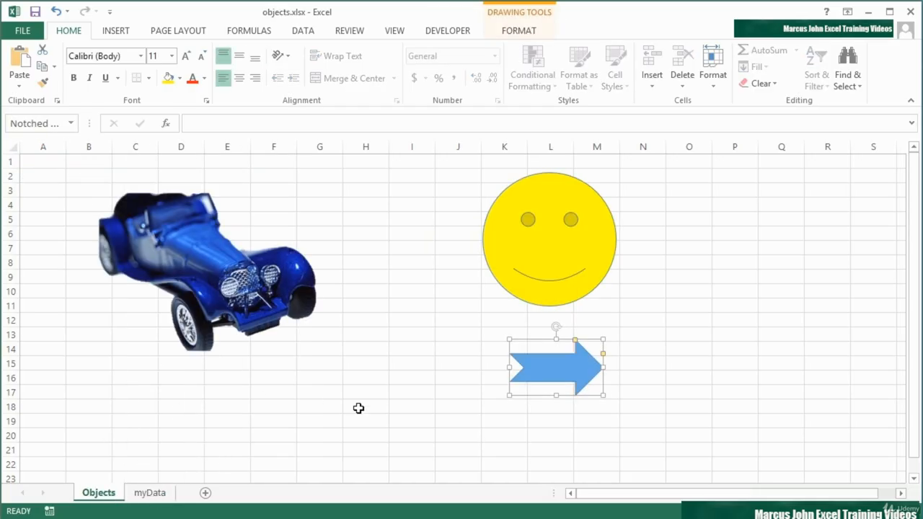
- Hyperlink the notched arrow to cell A1 on the myData sheet as a place in this document
right_click(554, 364)
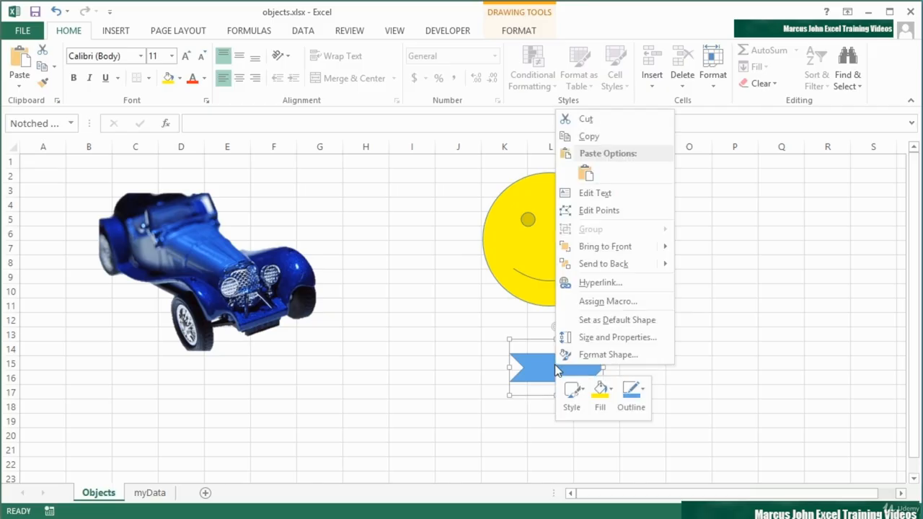
left_click(587, 289)
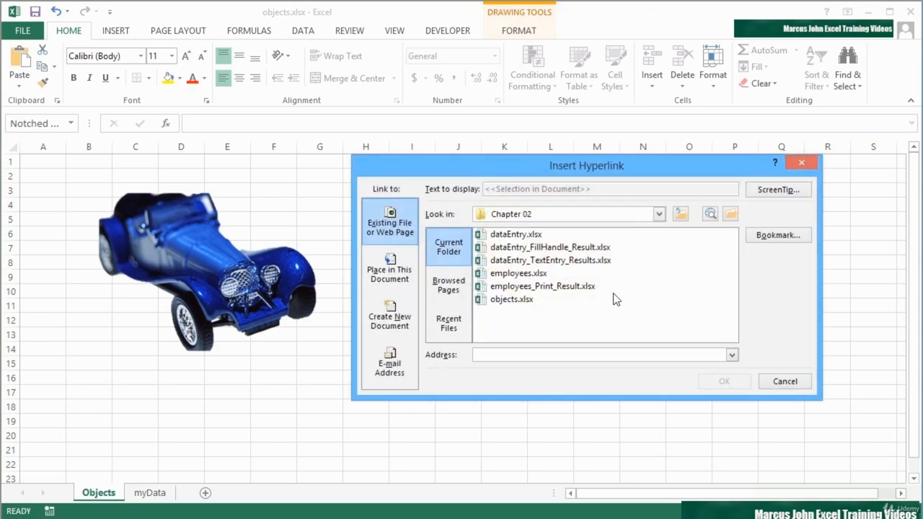
left_click(390, 277)
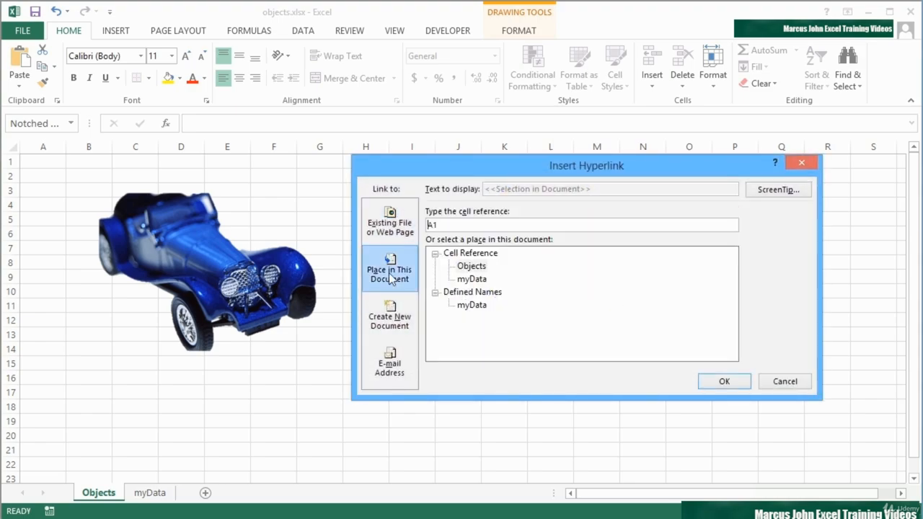
left_click(469, 253)
left_click(471, 266)
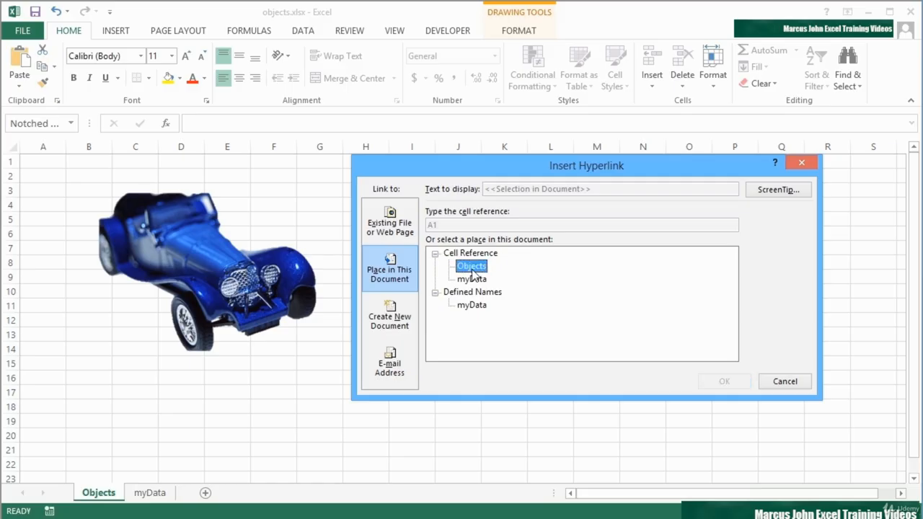
left_click(472, 280)
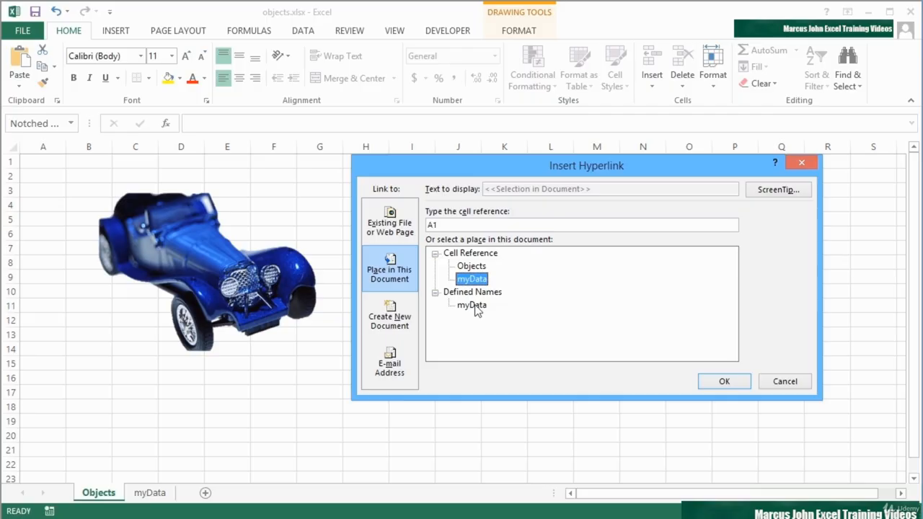
left_click(732, 384)
- Deselect the arrow, follow its link to myData, and add a new blank worksheet
left_click(719, 364)
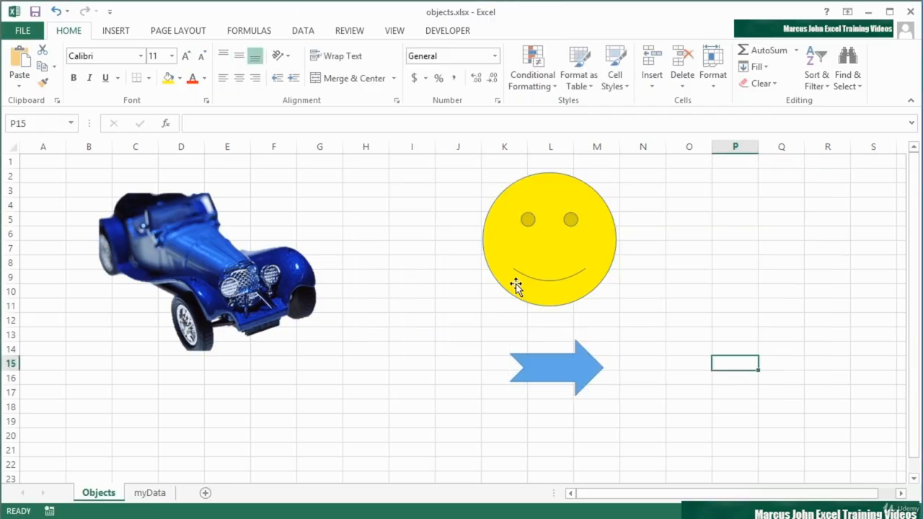
left_click(573, 374)
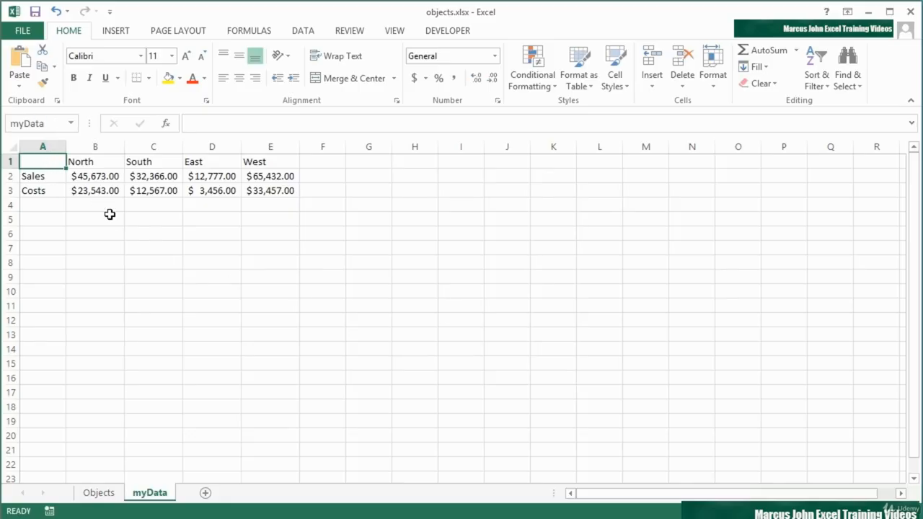
left_click(205, 492)
- Rename the new sheet to MoreData2013
double_click(212, 493)
type("More")
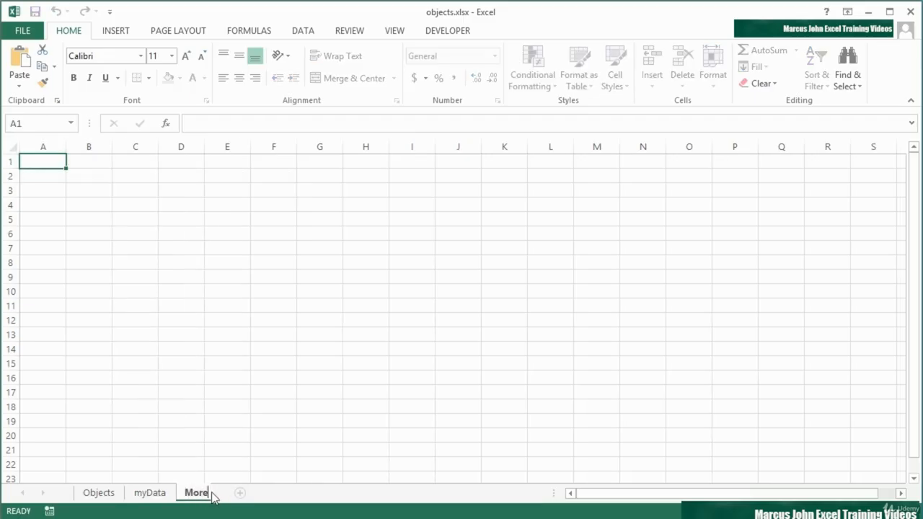
type("Data2013")
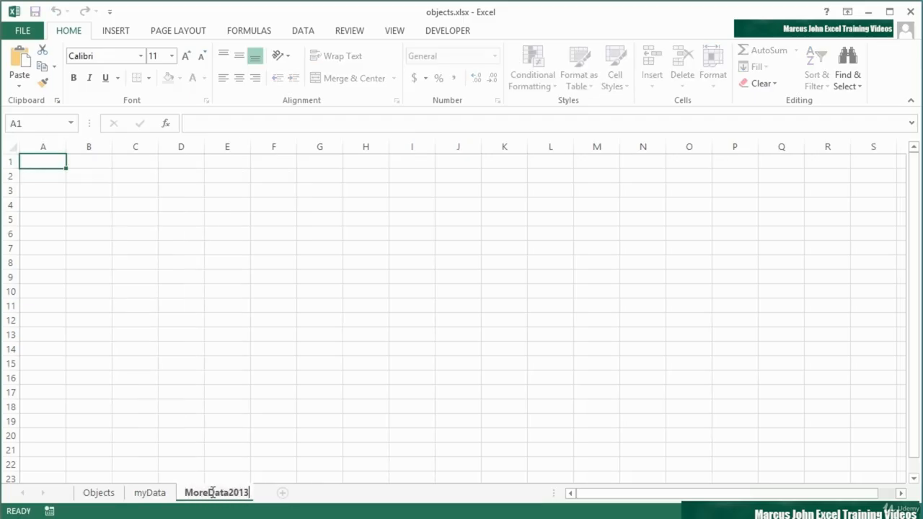
key("Return")
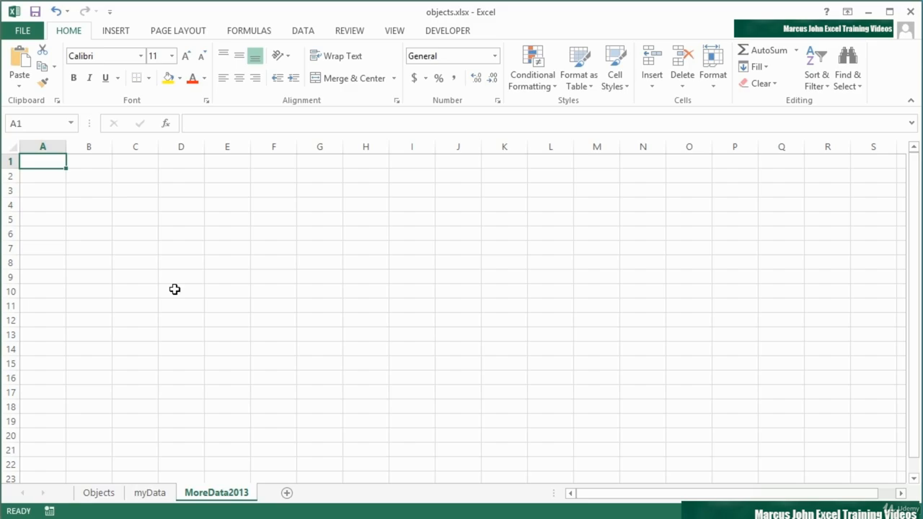
- Enter 2013 in B2 and 6767575 in B3, formatting B3 as dollar Accounting
left_click(85, 177)
type("2013")
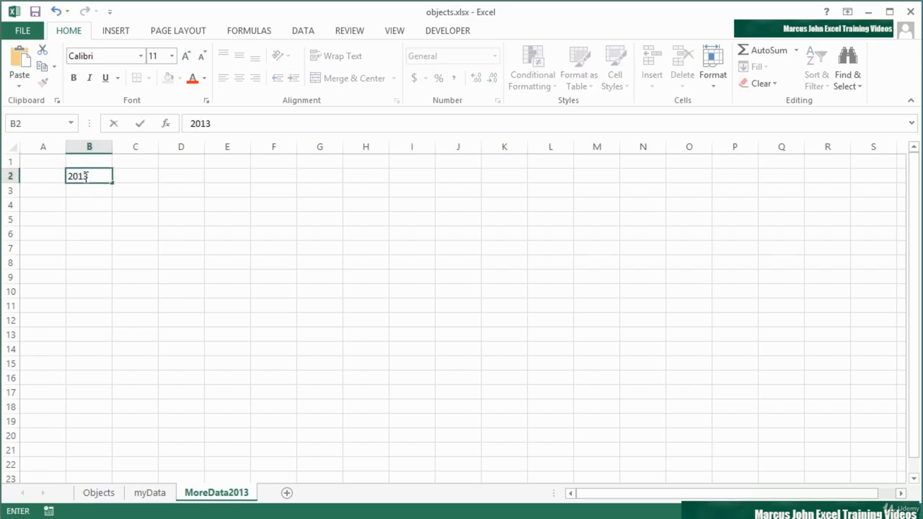
key("Return")
type("6767575")
key("ctrl+Return")
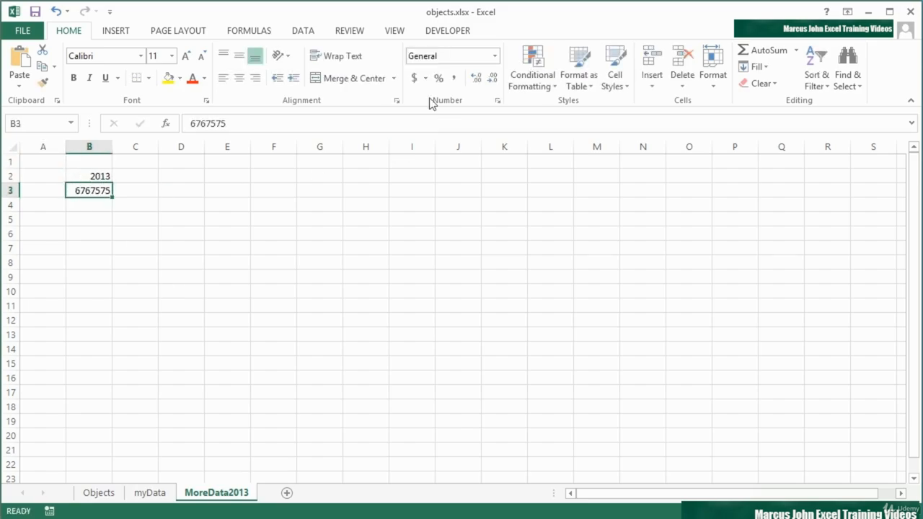
left_click(414, 77)
- Name cell B2 yrData, then return to the Objects sheet and select the smiley face
left_click(121, 174)
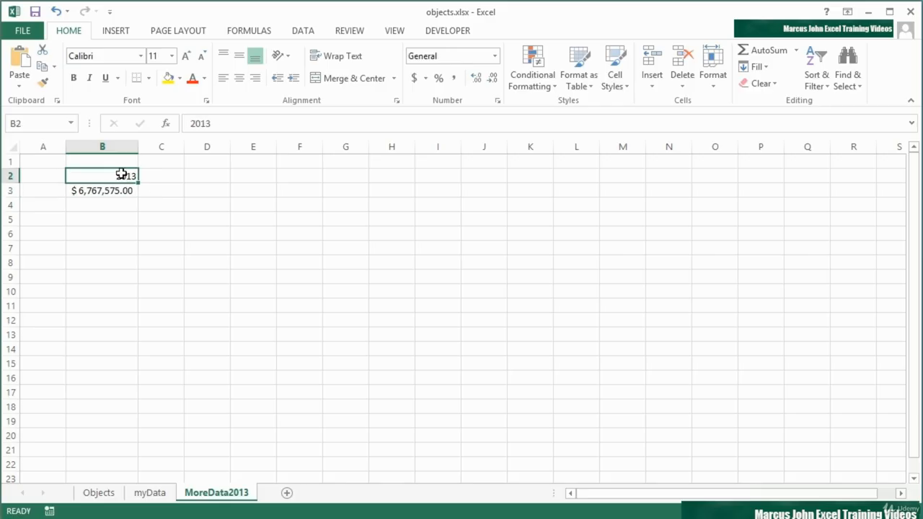
left_click(39, 124)
type("yrData")
key("Return")
left_click(113, 494)
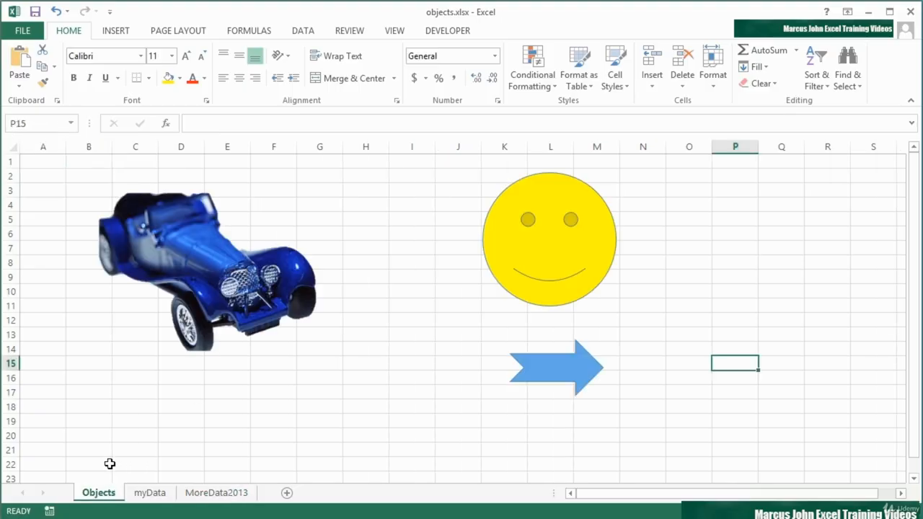
left_click(537, 259)
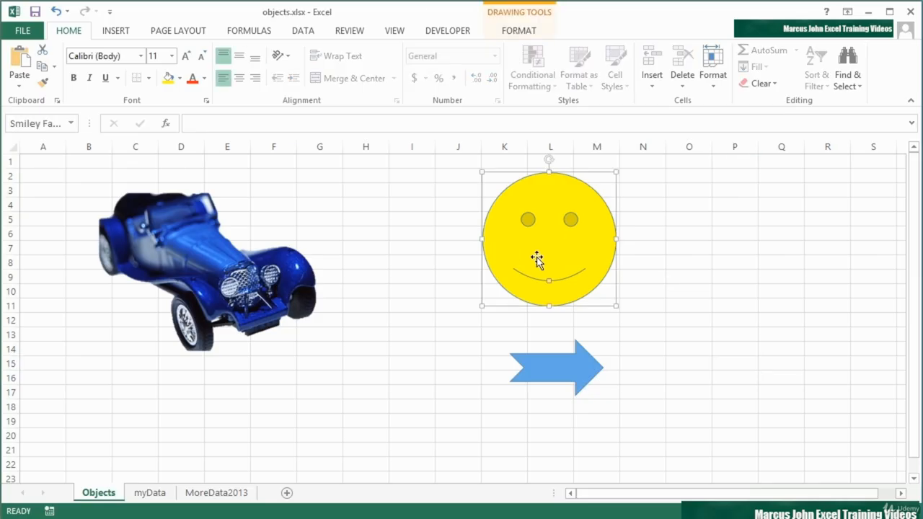
- Hyperlink the smiley face to the yrData defined name in this workbook
right_click(538, 261)
left_click(588, 430)
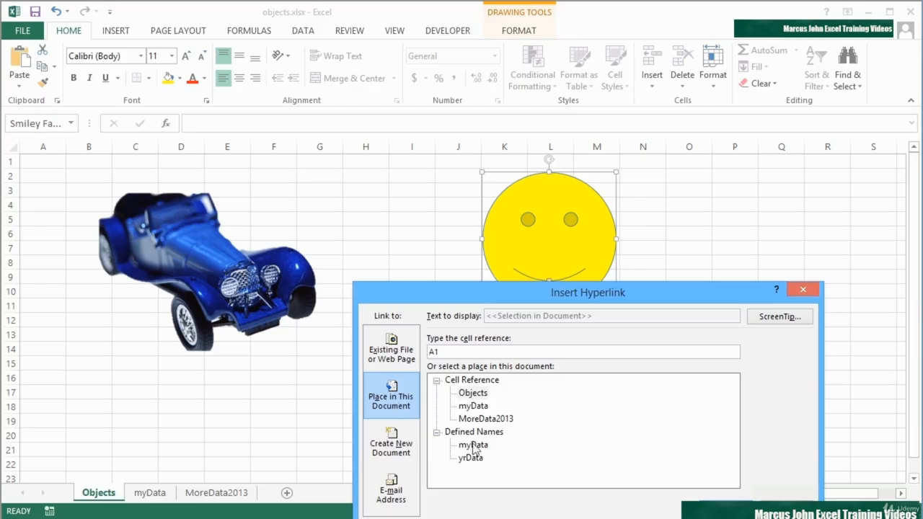
left_click(480, 458)
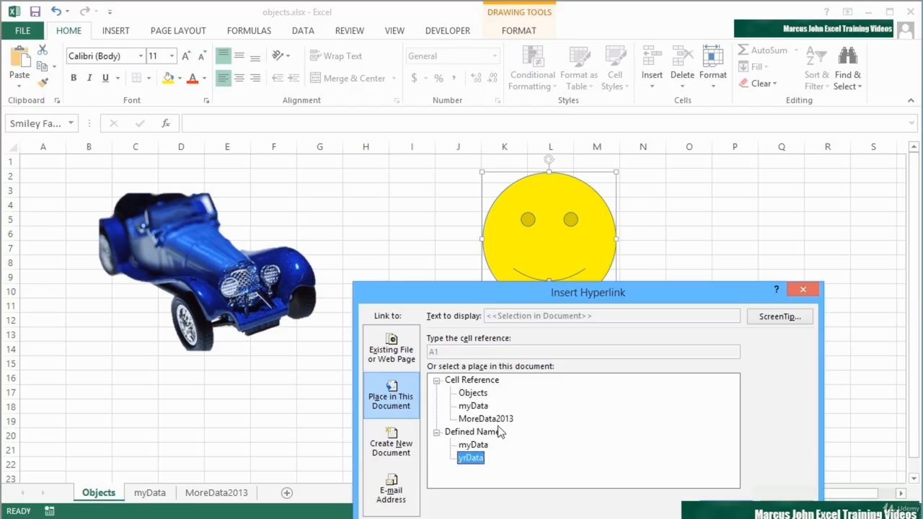
left_click_drag(550, 290, 522, 188)
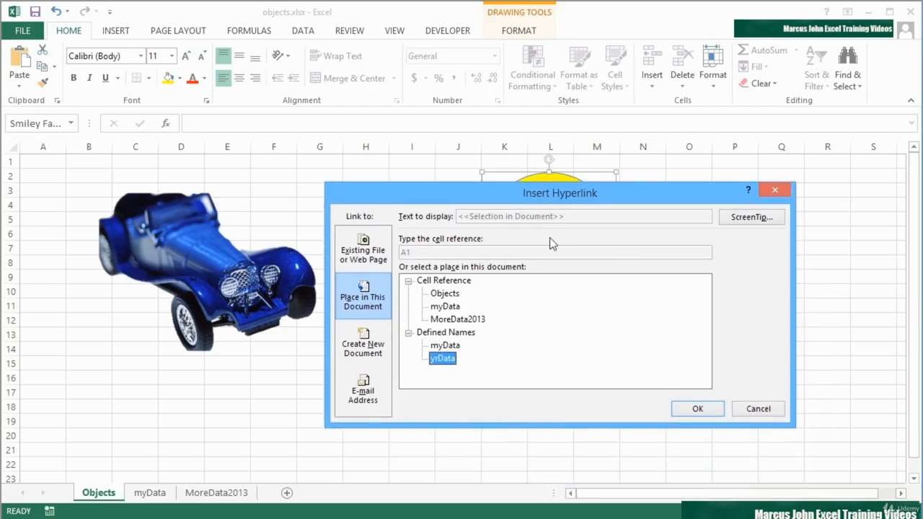
left_click(454, 322)
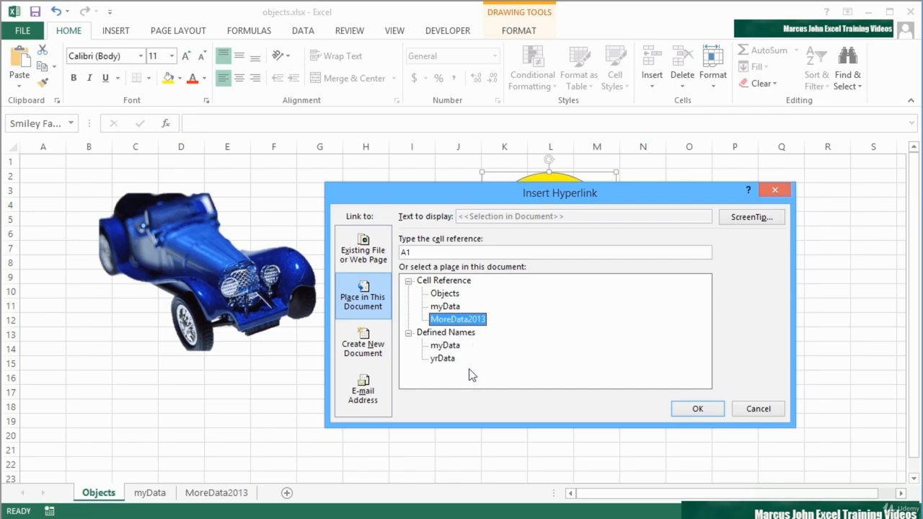
left_click(442, 359)
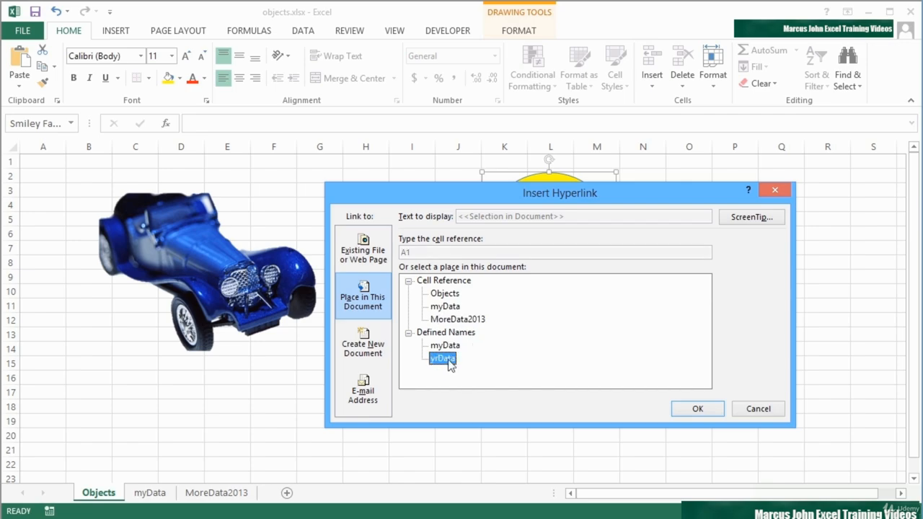
left_click(463, 323)
left_click(453, 358)
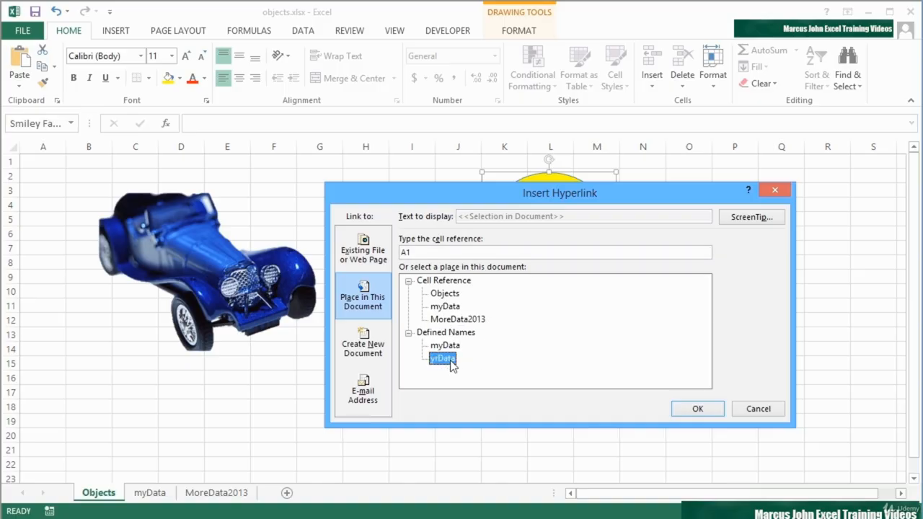
left_click(697, 408)
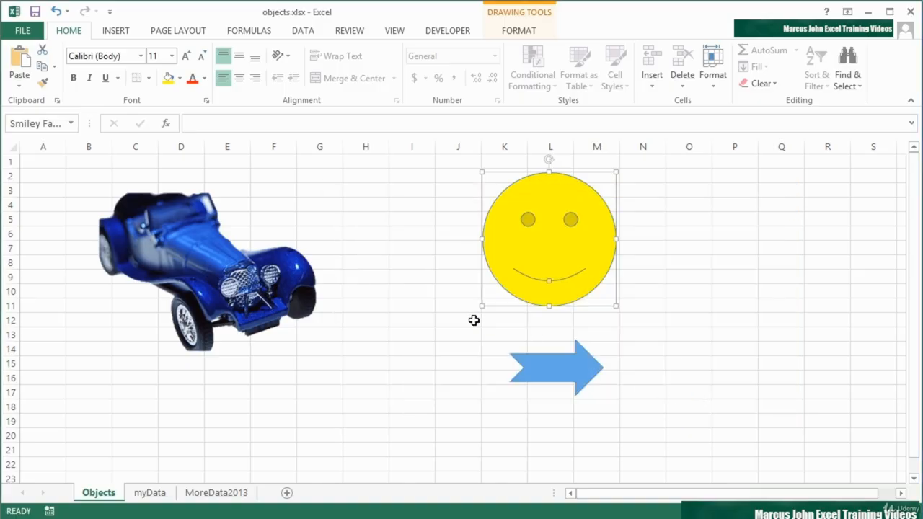
left_click(455, 332)
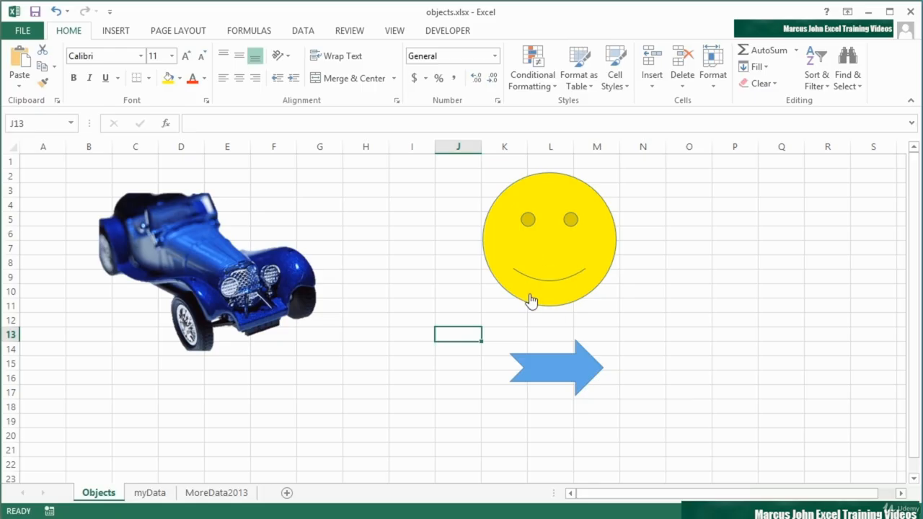
mouse_move(527, 298)
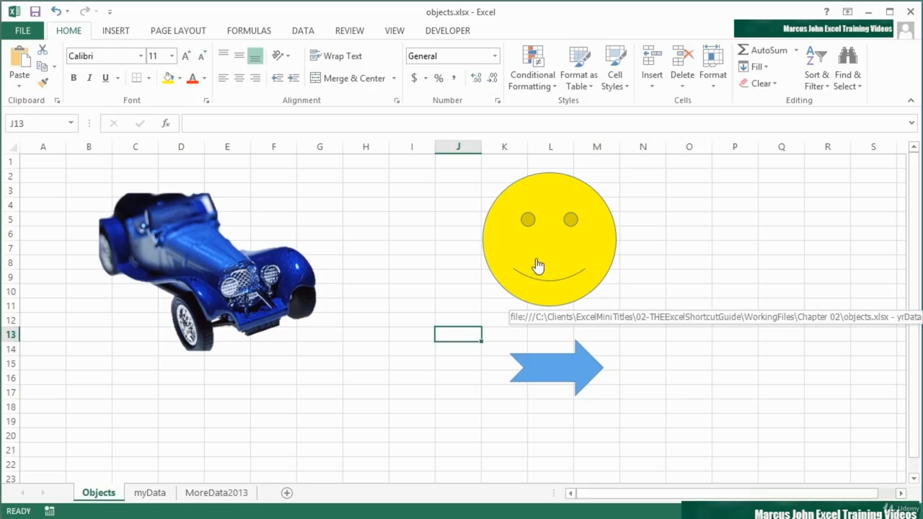
left_click(536, 260)
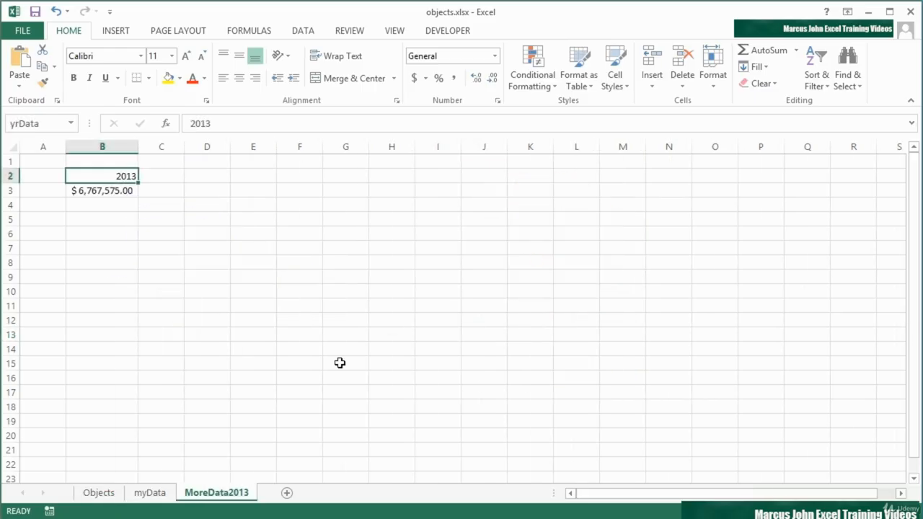
left_click(100, 493)
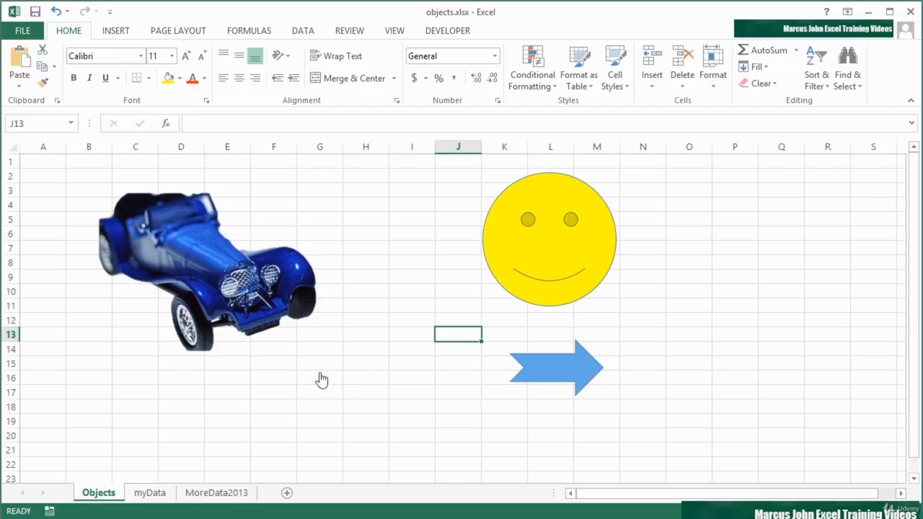
- Remove the smiley face's hyperlink and deselect it by clicking cell K12
mouse_move(258, 306)
mouse_move(547, 366)
right_click(542, 286)
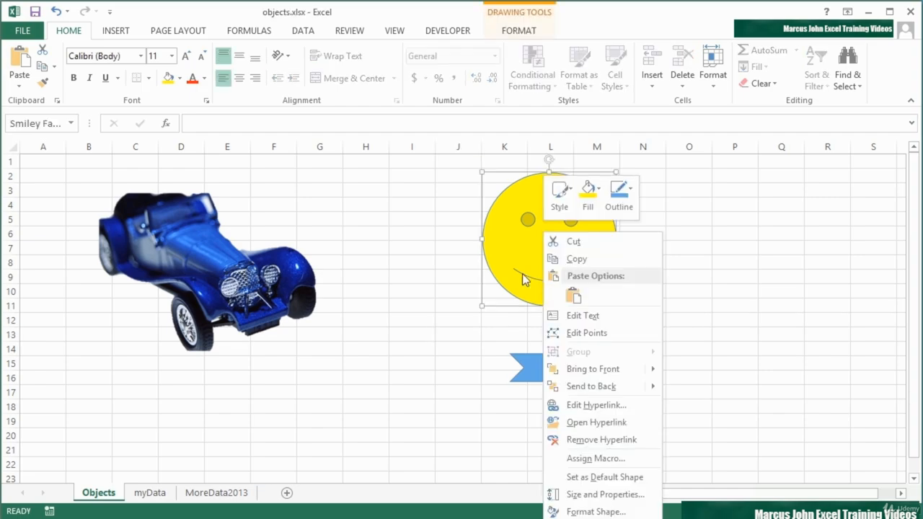
left_click(605, 439)
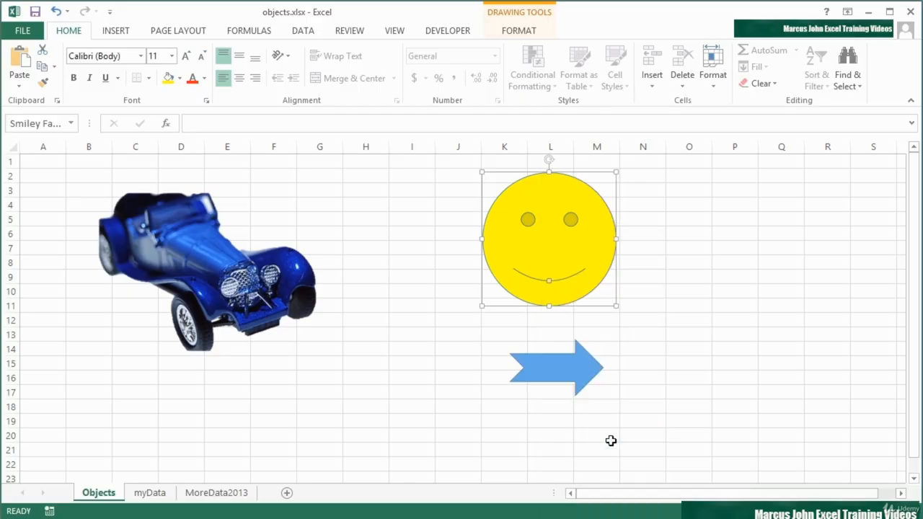
left_click(494, 322)
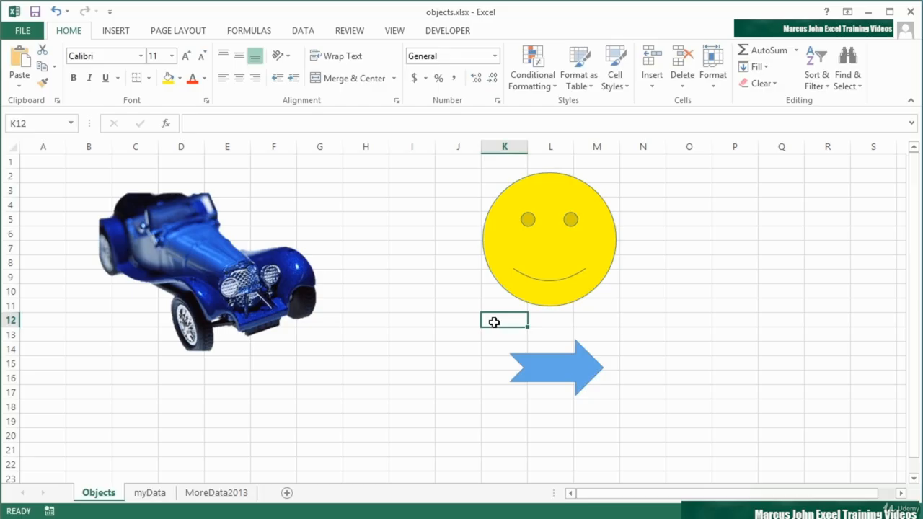
- Give the smiley face an e-mail hyperlink to the training address with subject 'Testing Excel Smiley Face'
right_click(542, 250)
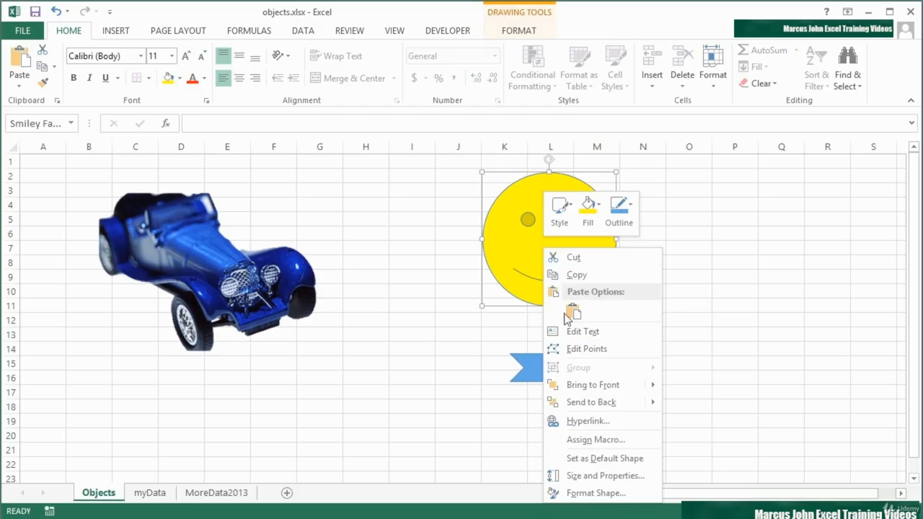
left_click(575, 422)
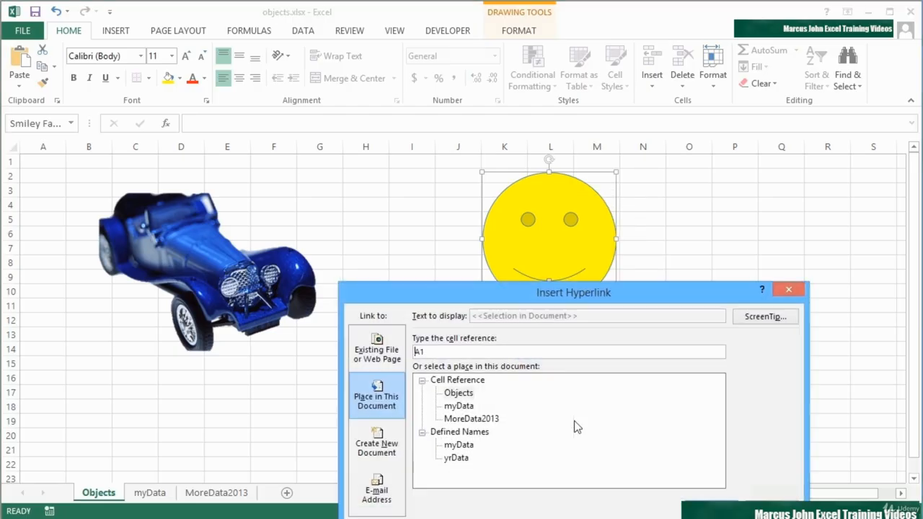
left_click_drag(689, 289, 666, 165)
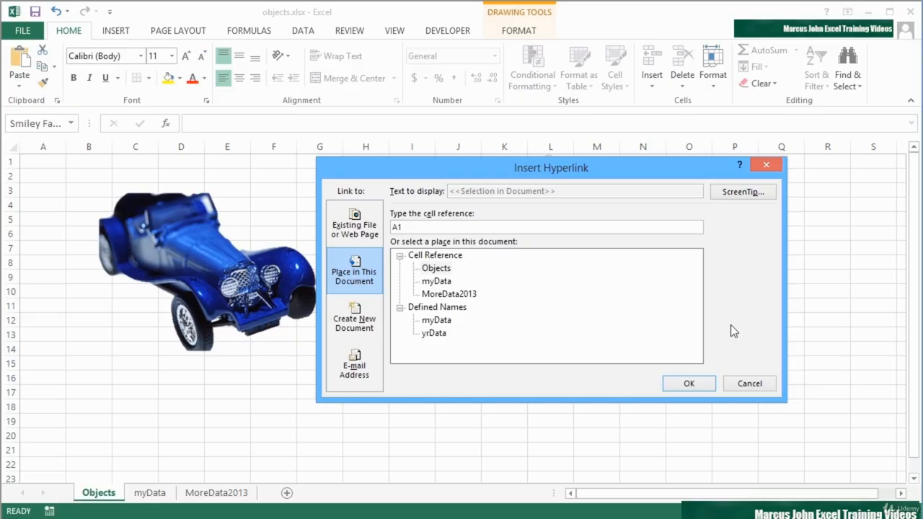
left_click(354, 366)
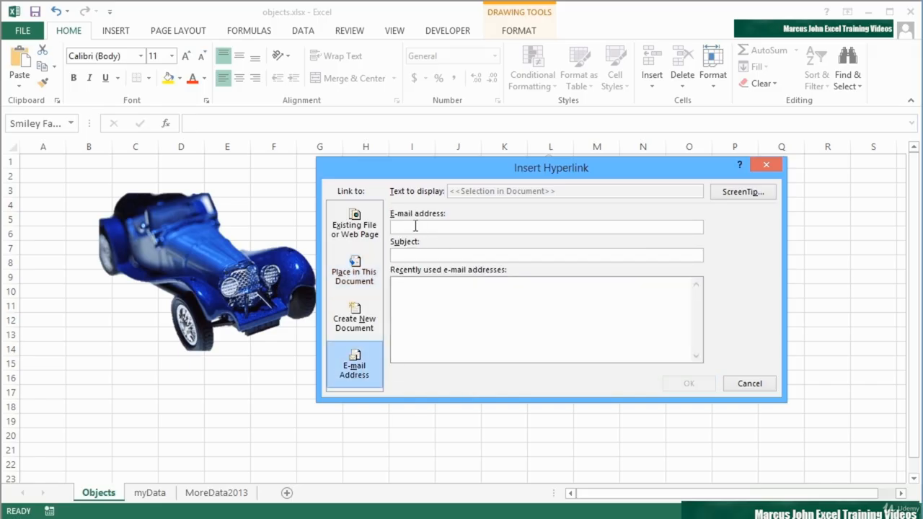
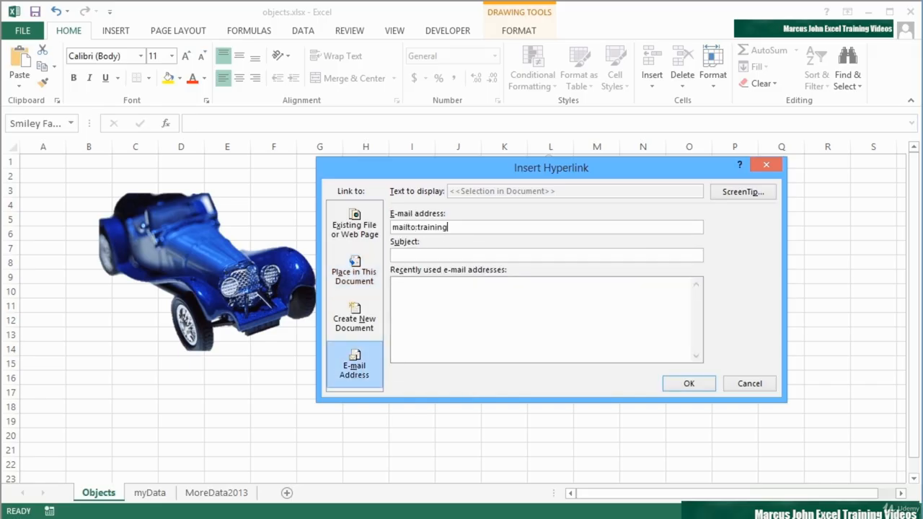
key("Tab")
type("Testing Excel")
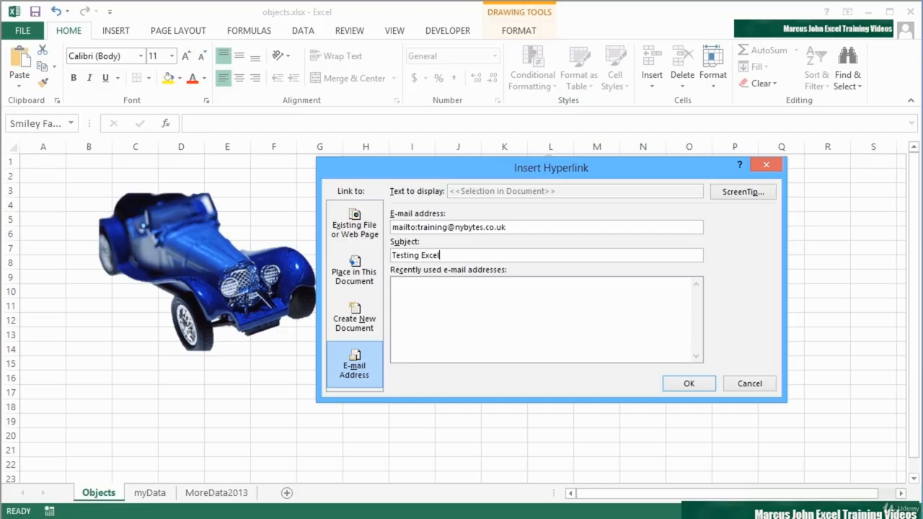
type(" Smiley Face")
key("Tab")
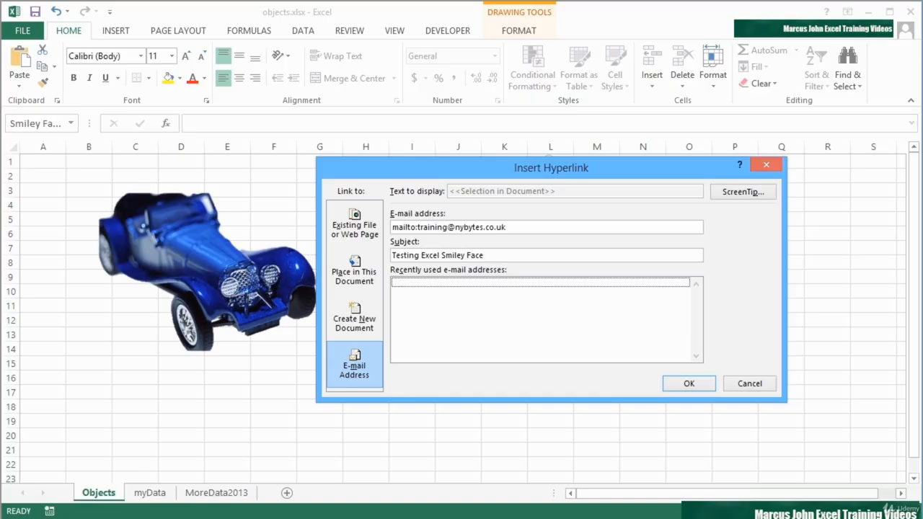
left_click(706, 383)
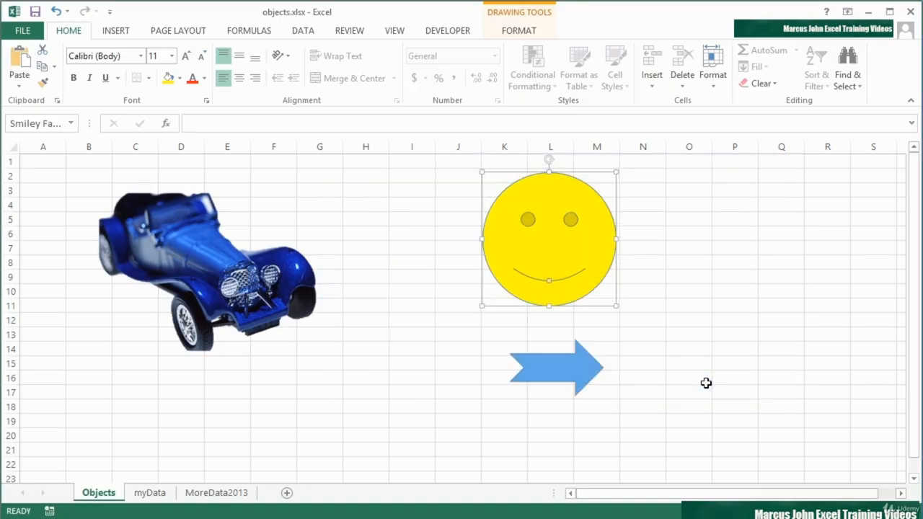
- Deselect the smiley, then follow its e-mail link and choose desktop Outlook to open it
left_click(503, 325)
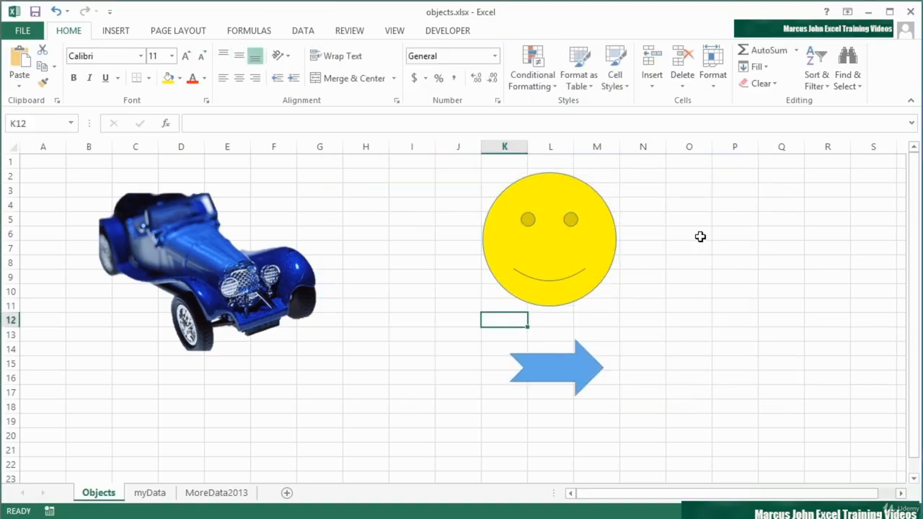
left_click(527, 245)
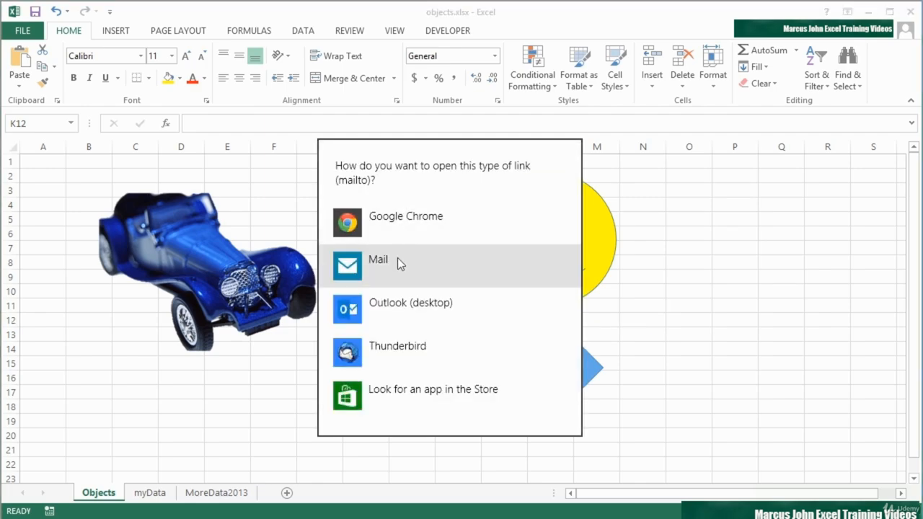
left_click(382, 306)
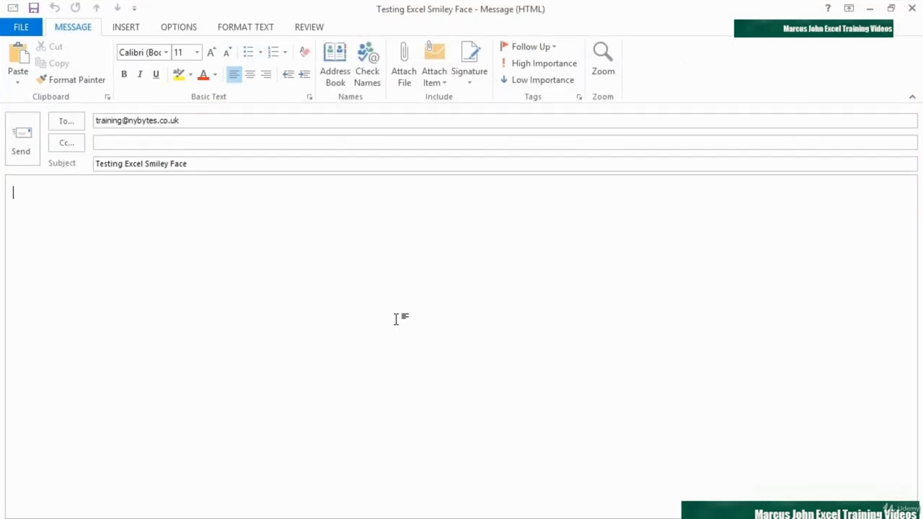
- Write 'Hi its Me' in the Outlook message body and send it, returning to Excel
left_click(191, 119)
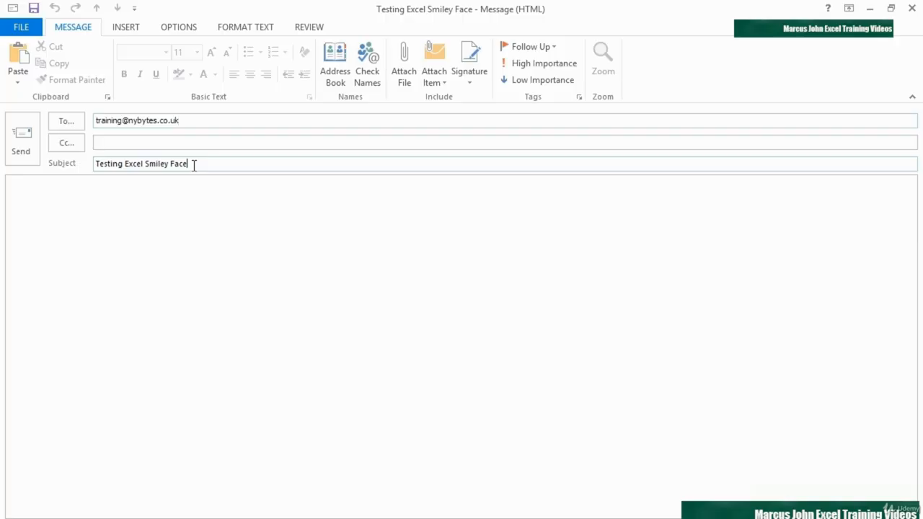
left_click(80, 210)
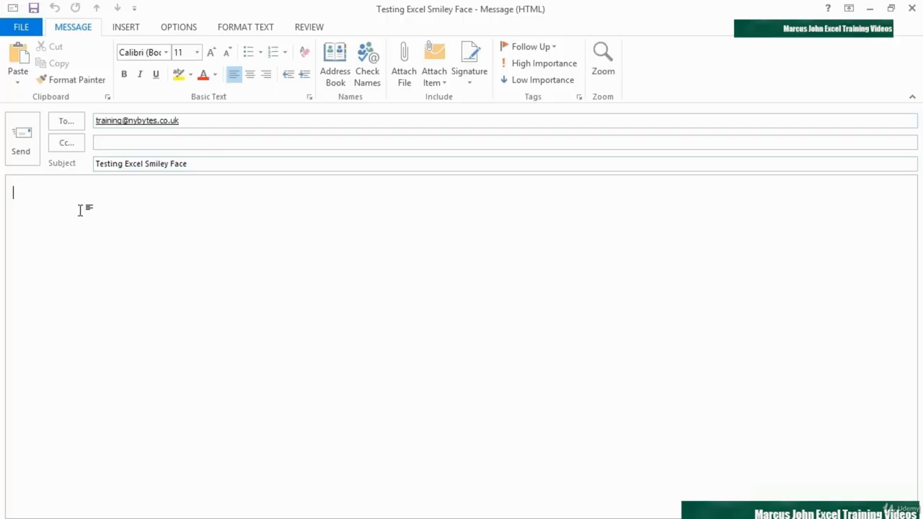
type("Hi its Me")
left_click(29, 158)
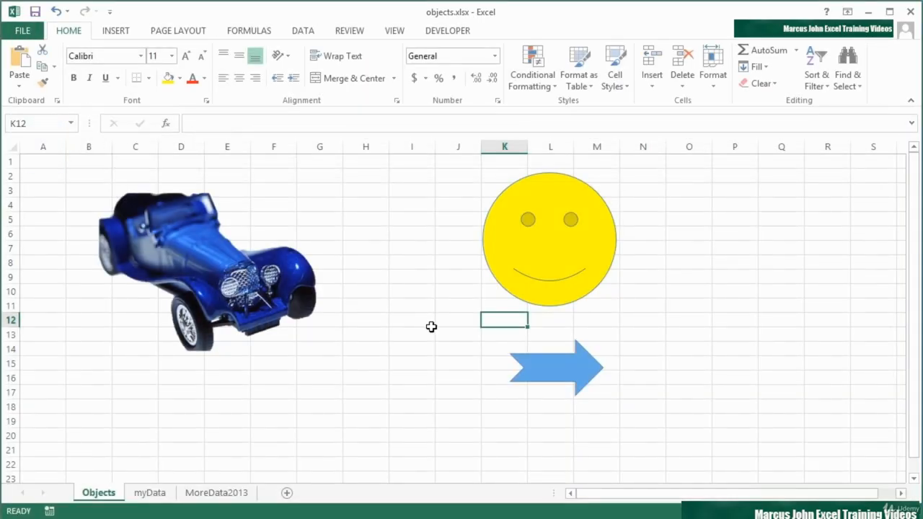
left_click(458, 321)
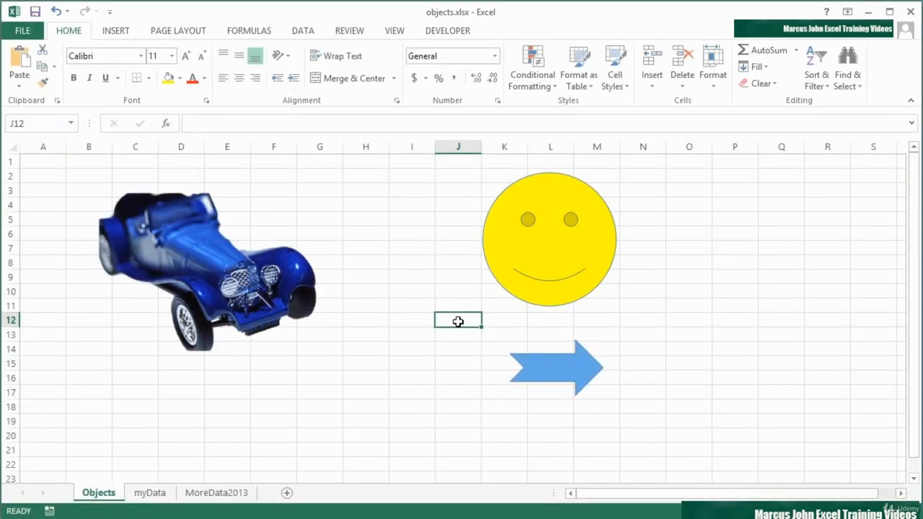